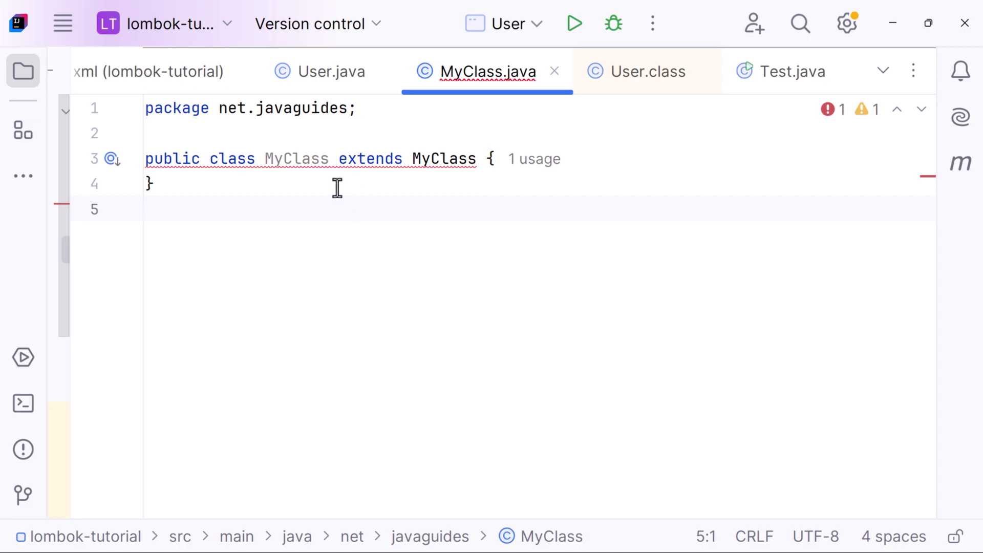
Inspect the 'MyClass extends MyClass' declaration and read its cyclic inheritance error message
left_click(285, 159)
double_click(284, 159)
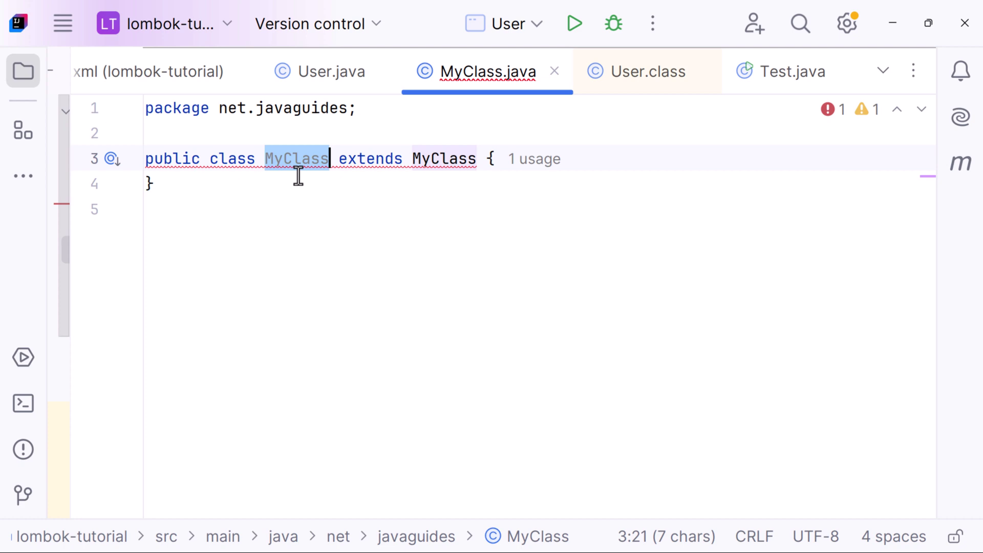
double_click(445, 159)
left_click(384, 217)
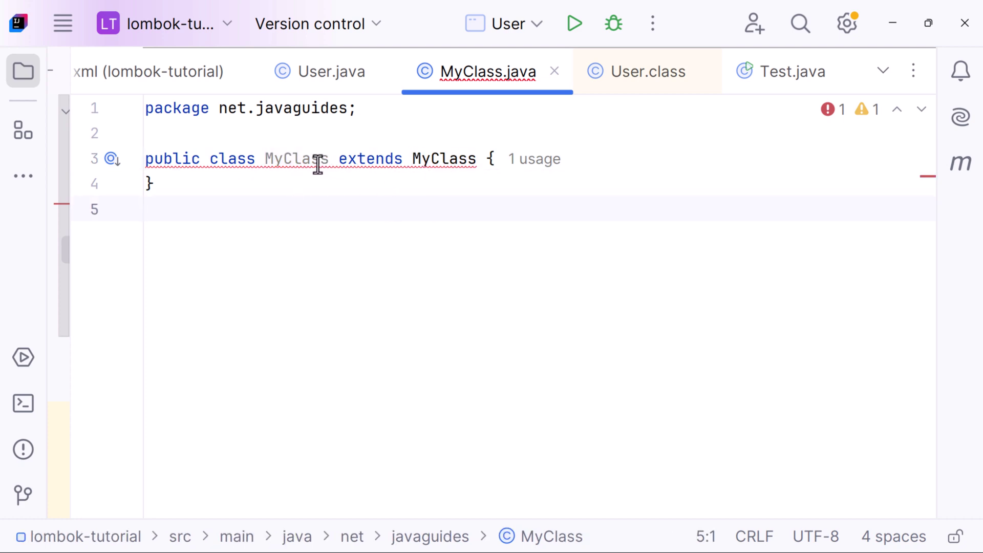
mouse_move(296, 160)
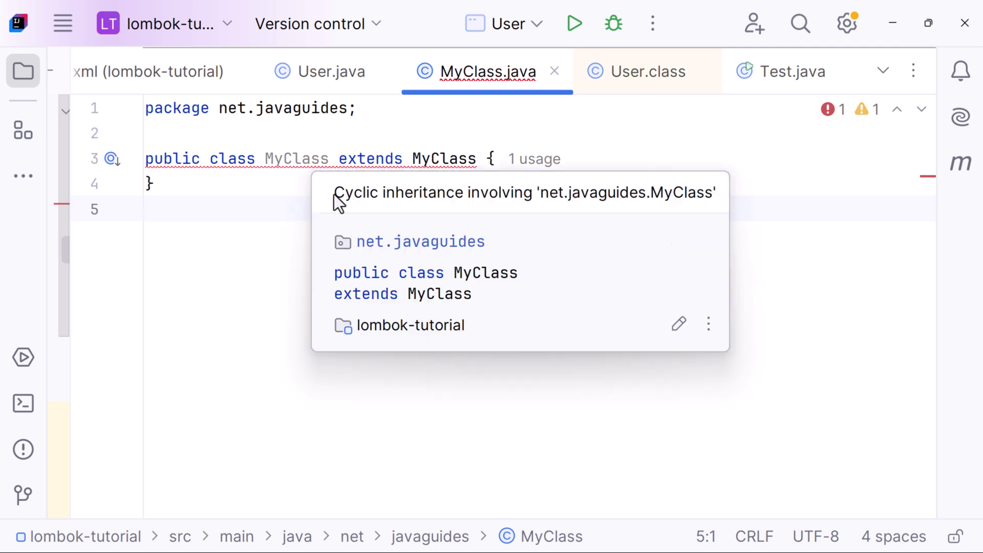
left_click_drag(339, 197, 695, 194)
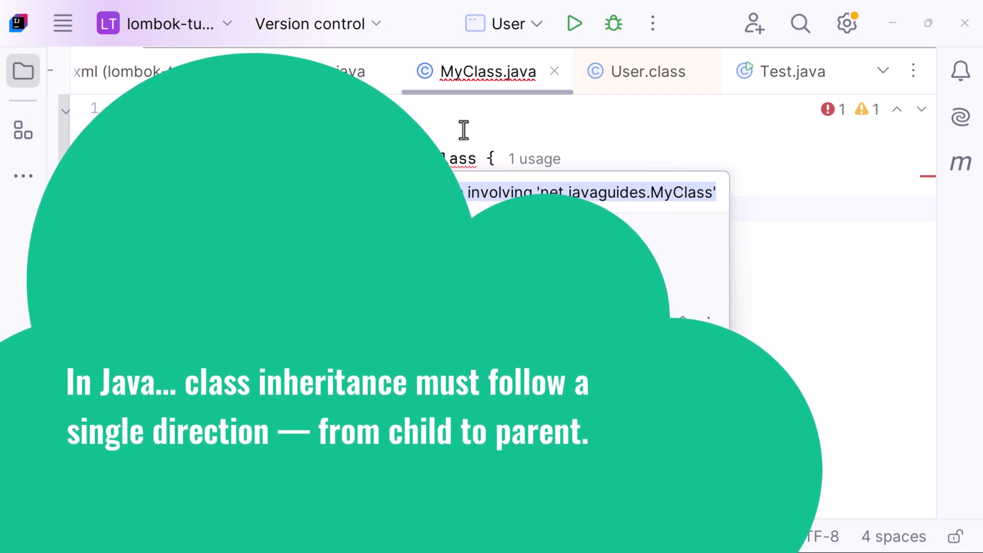
left_click(463, 130)
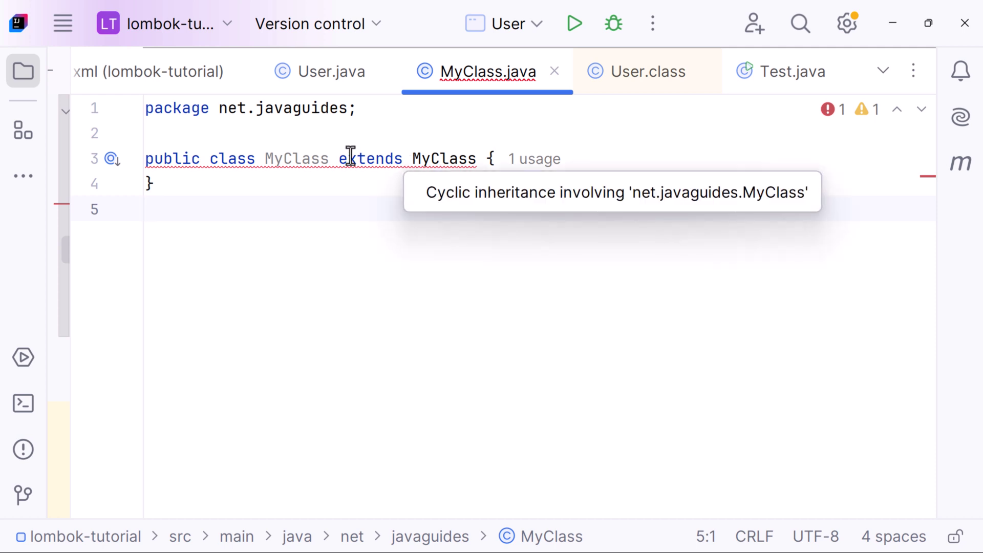
Paste classes A and B extending each other below MyClass, then inspect their declarations
key("Return")
type("class A extends B { } class B extends A { }")
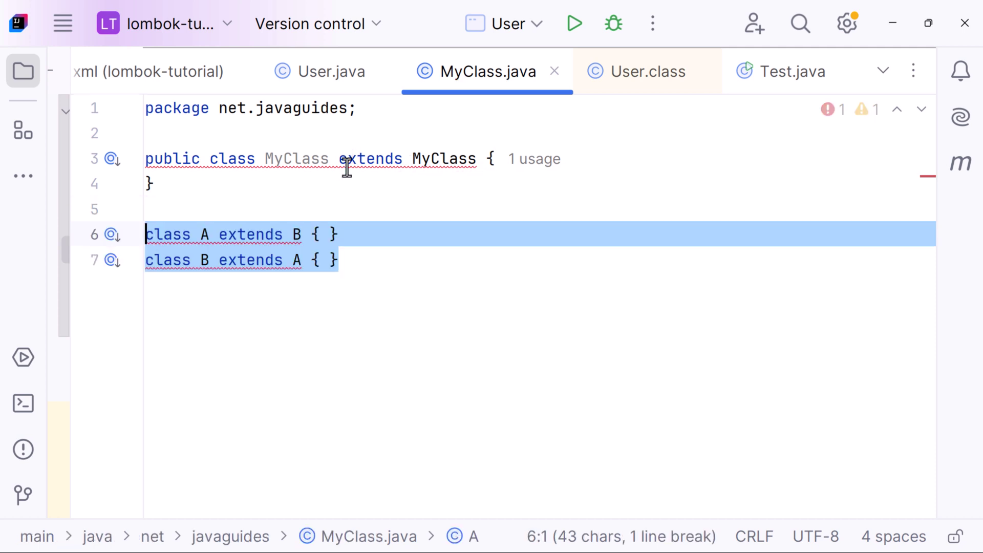
left_click(261, 185)
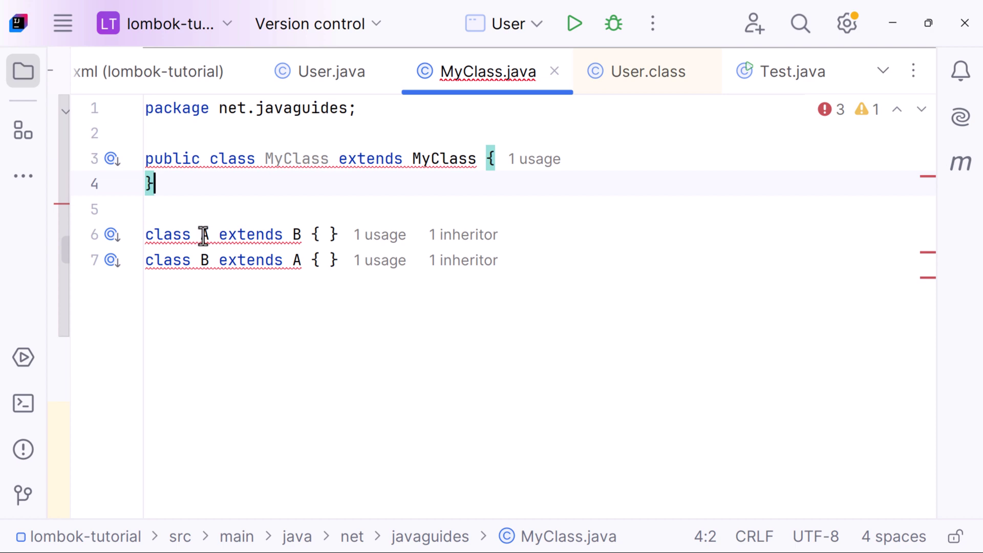
left_click(294, 234)
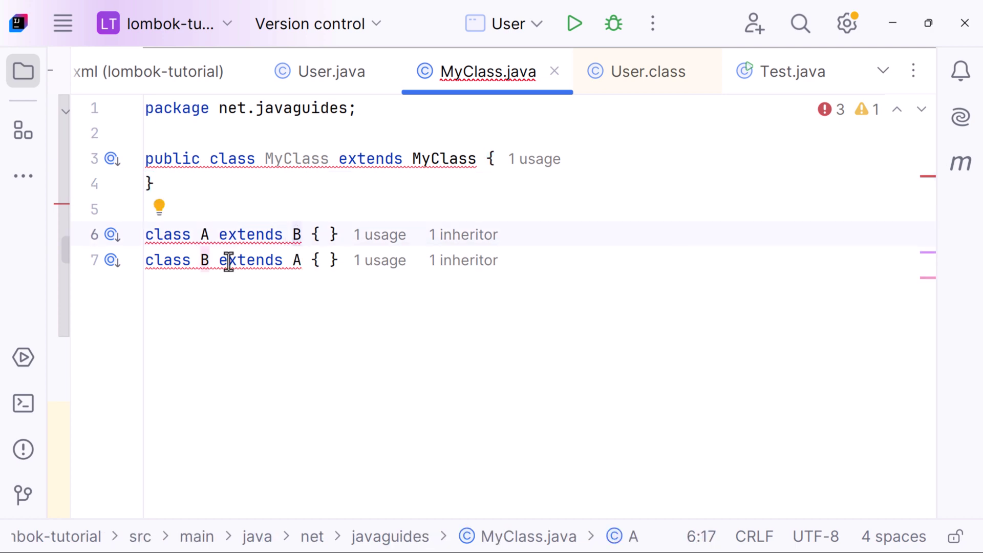
left_click(203, 261)
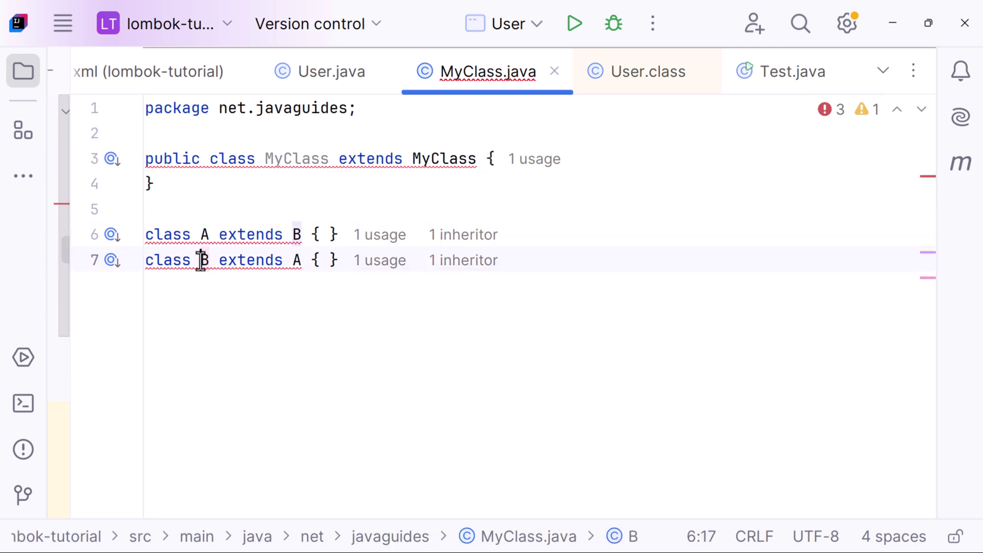
left_click(300, 260)
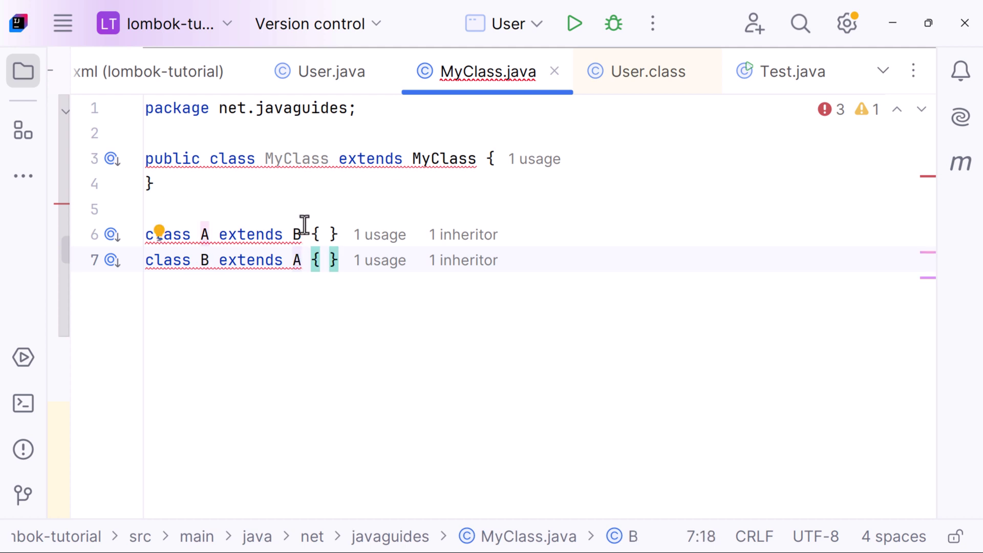